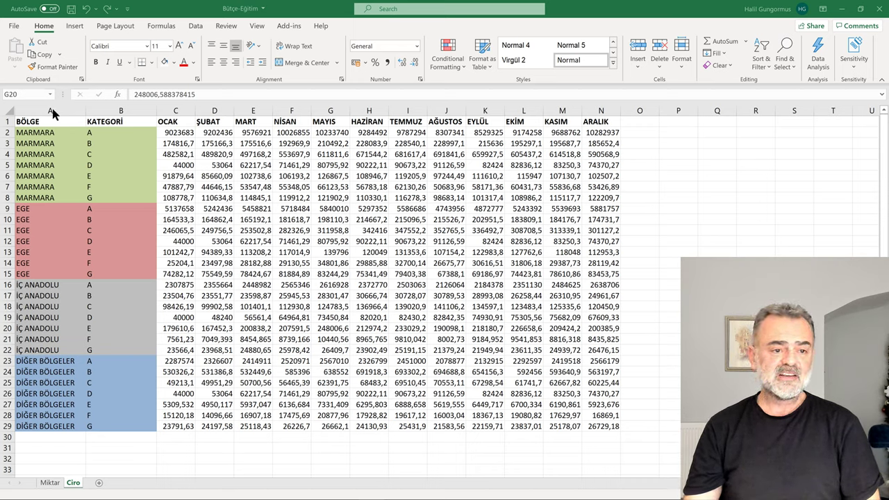
Examine the BÖLGE and KATEGORİ columns and the first monthly value on the Ciro sheet
{"action": "left_click", "coordinate": [120, 111]}
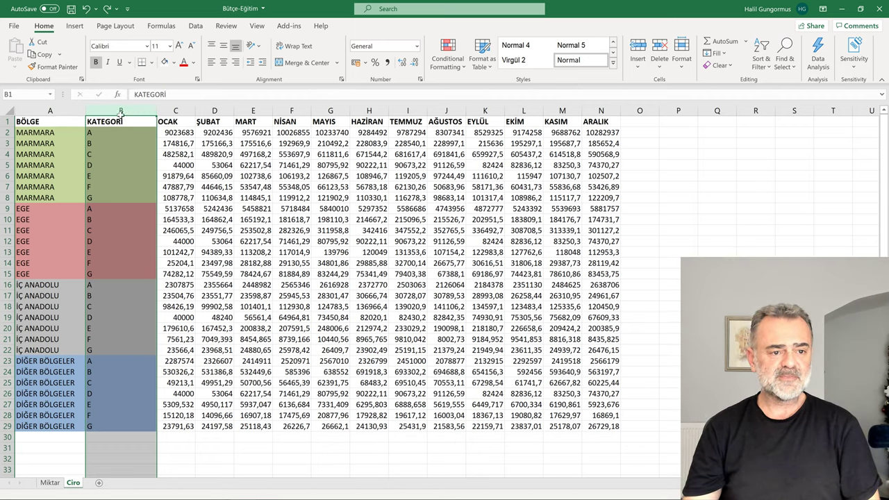
{"action": "left_click", "coordinate": [120, 137]}
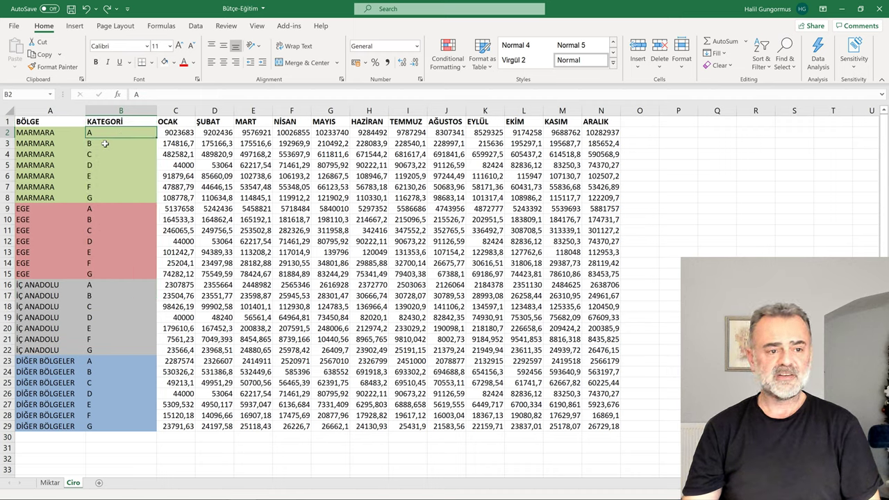
{"action": "left_click", "coordinate": [44, 132]}
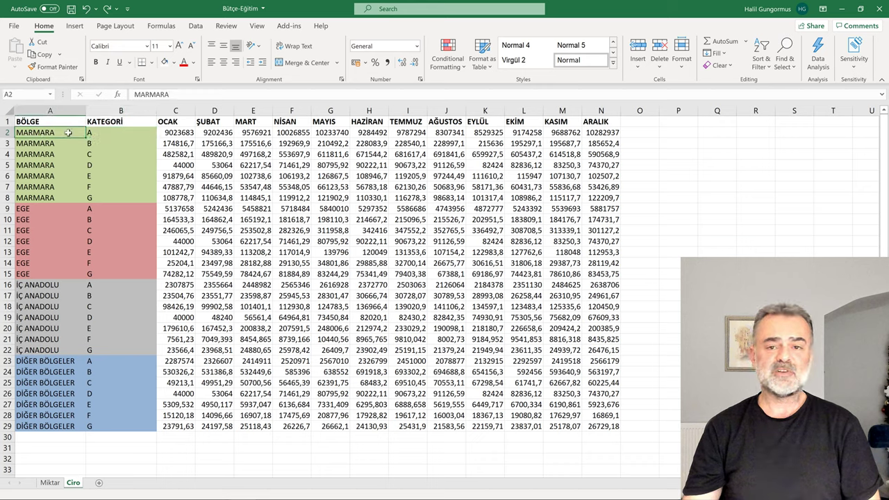
{"action": "left_click", "coordinate": [181, 135]}
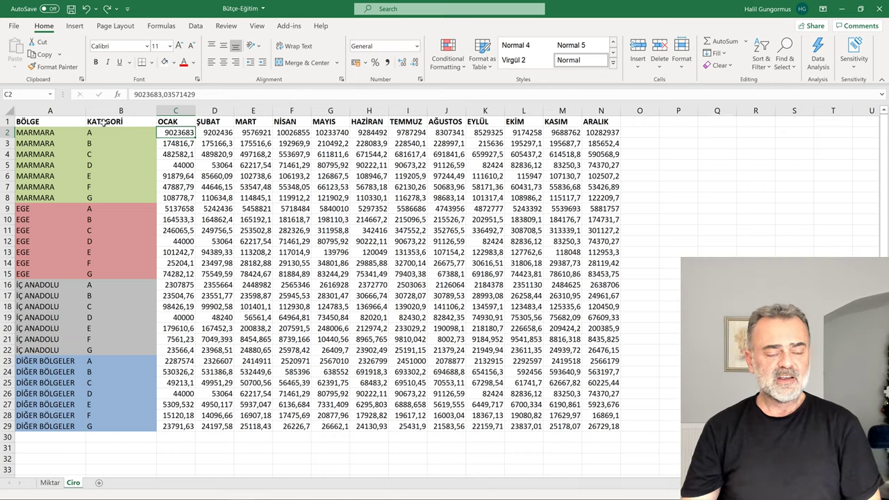
{"action": "left_click", "coordinate": [43, 111]}
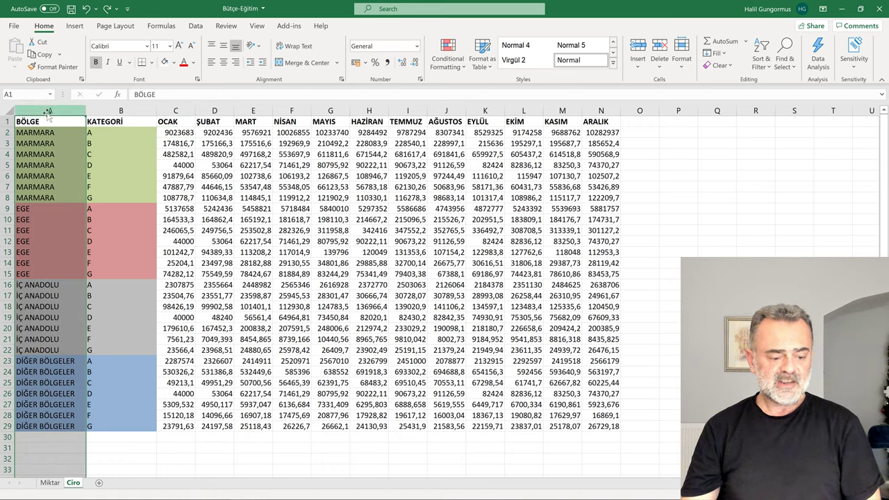
{"action": "left_click", "coordinate": [128, 110], "text": "ctrl"}
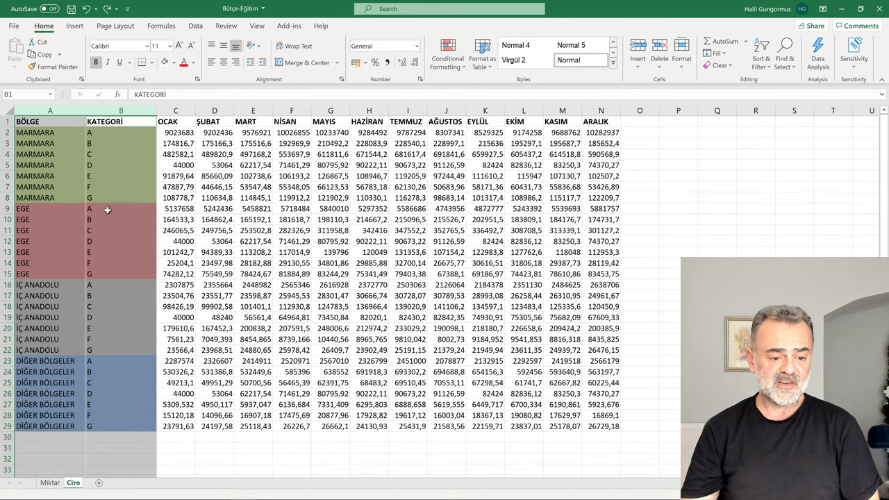
Examine the BÖLGE, KATEGORİ, OCAK and ŞUBAT columns on the Miktar sheet
{"action": "left_click", "coordinate": [50, 482]}
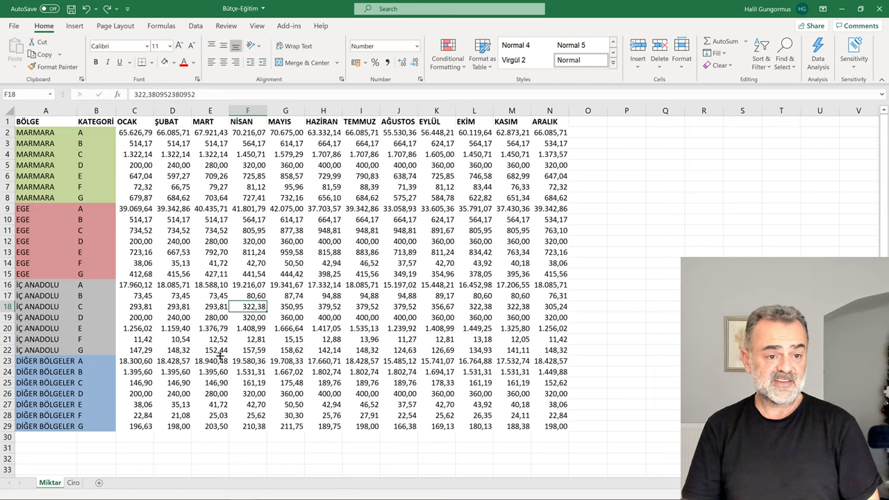
{"action": "left_click", "coordinate": [44, 110]}
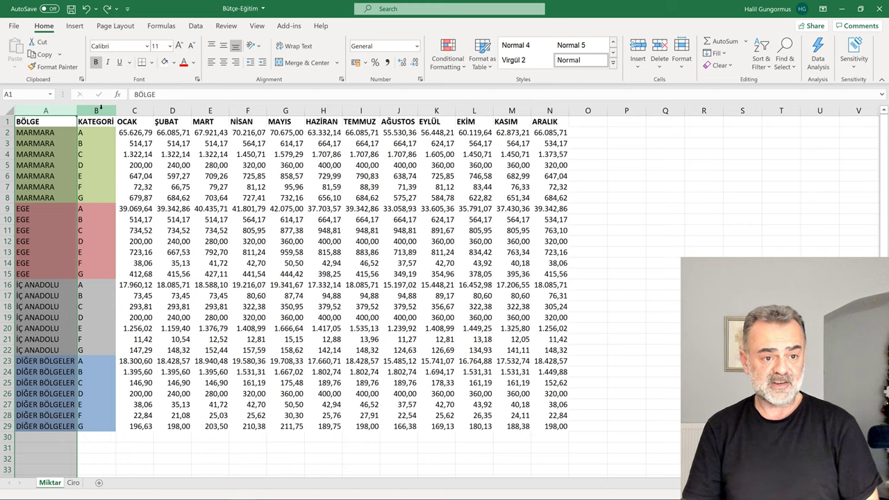
{"action": "left_click", "coordinate": [100, 110], "text": "ctrl"}
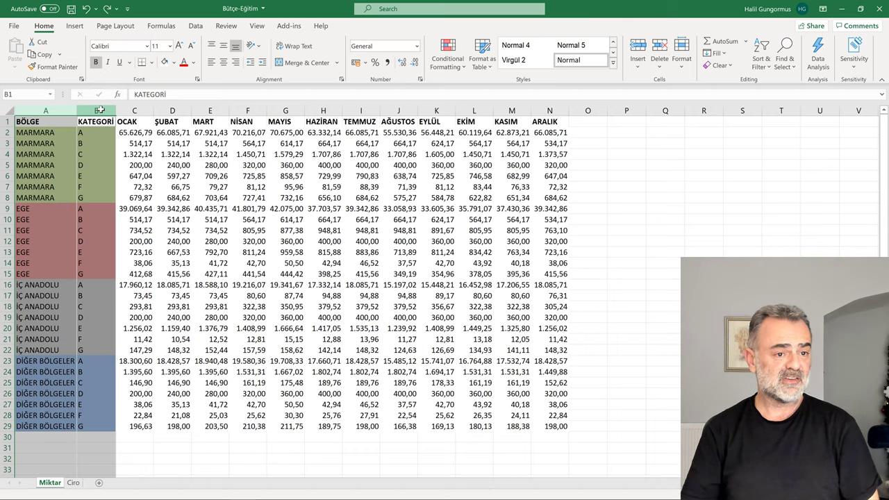
{"action": "left_click", "coordinate": [31, 111]}
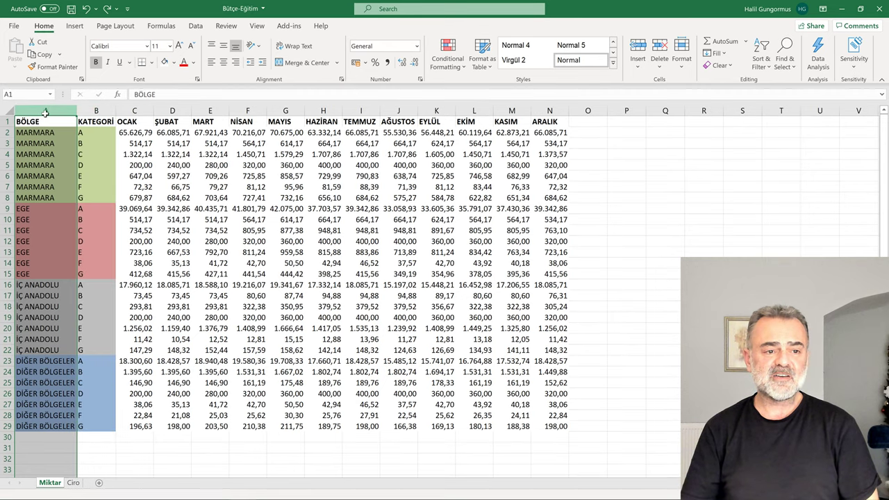
{"action": "left_click", "coordinate": [98, 112]}
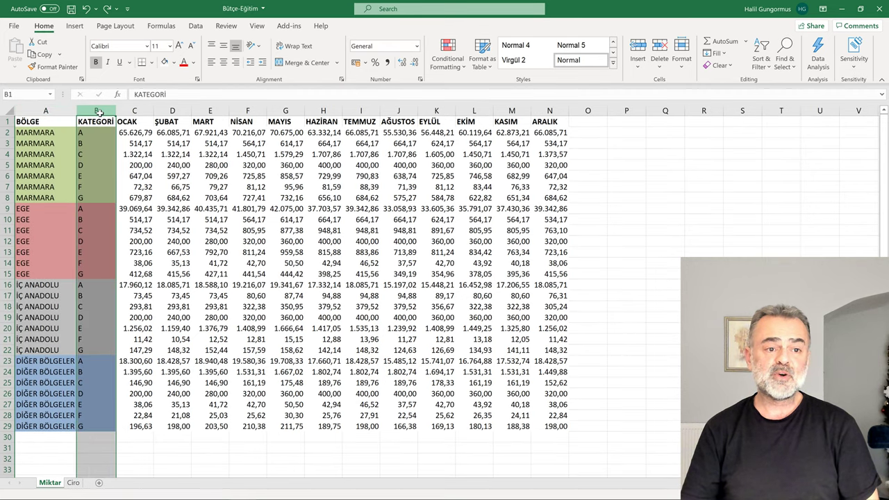
{"action": "left_click", "coordinate": [125, 113]}
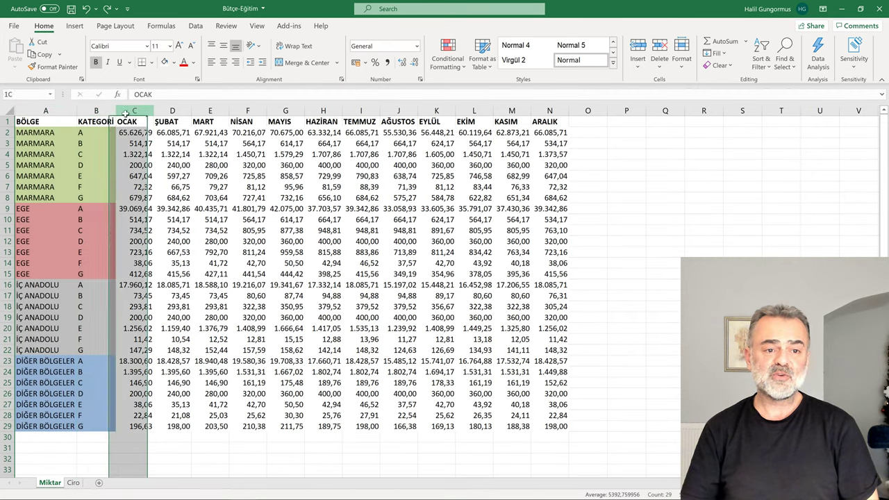
{"action": "left_click", "coordinate": [171, 111]}
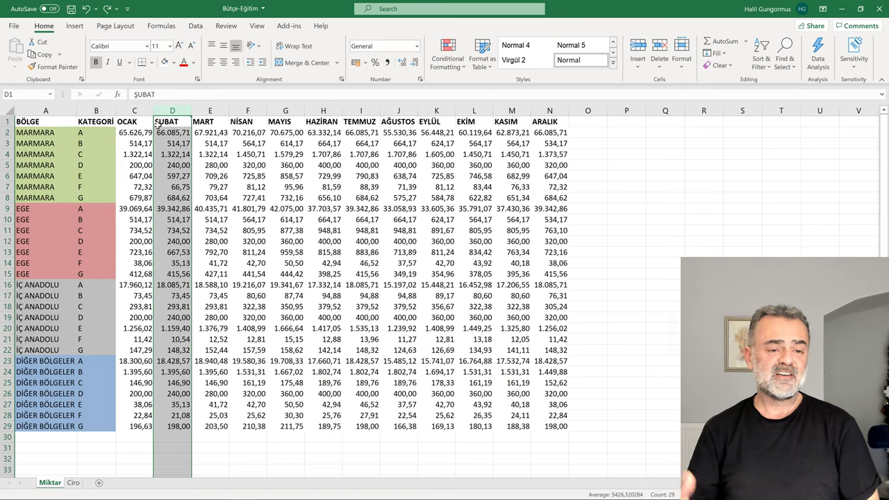
Insert a new column before OCAK on the Miktar sheet and give it the header "Versiyon"
{"action": "left_click", "coordinate": [135, 113]}
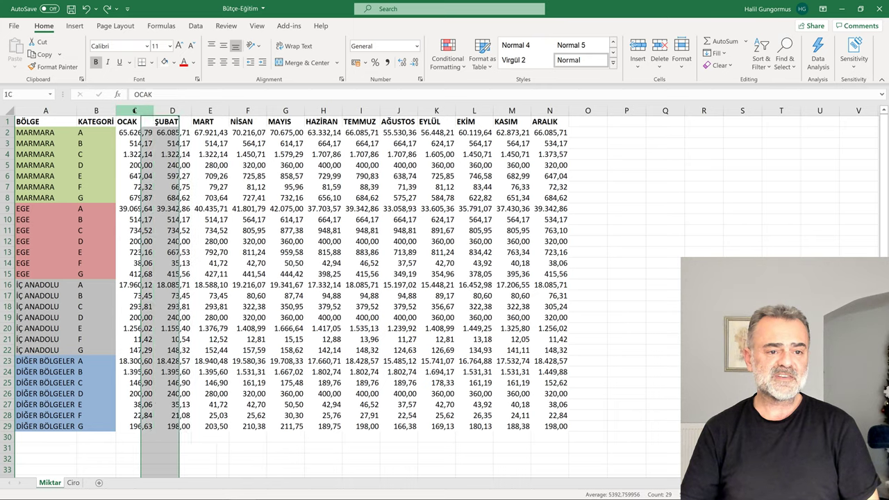
{"action": "right_click", "coordinate": [135, 113]}
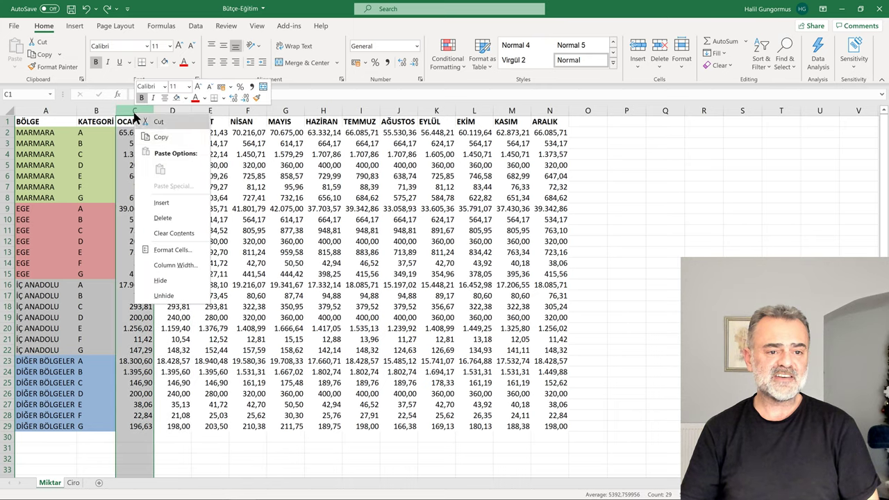
{"action": "left_click", "coordinate": [180, 202]}
{"action": "left_click", "coordinate": [137, 126]}
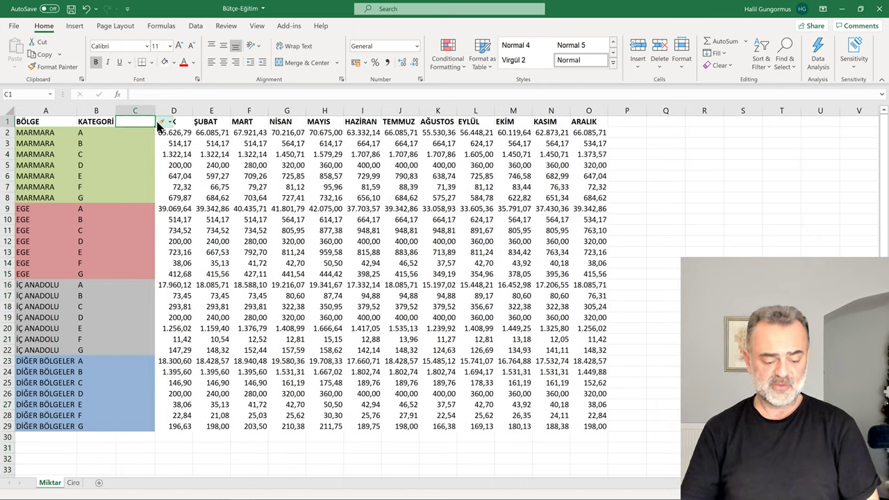
{"action": "type", "text": "Versiyon"}
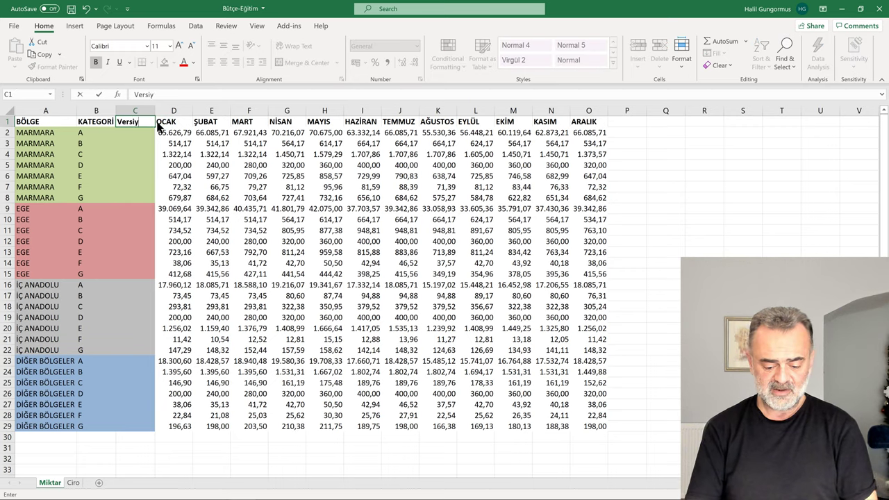
Enter "Master" in C2 and "Revize" in C3 as sample values in the Versiyon column
{"action": "left_click", "coordinate": [47, 131]}
{"action": "left_click", "coordinate": [98, 134]}
{"action": "left_click", "coordinate": [132, 133]}
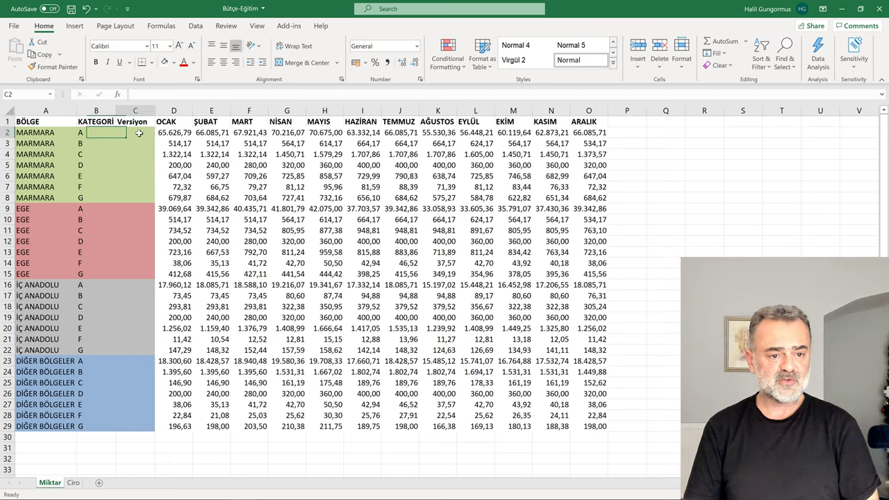
{"action": "left_click", "coordinate": [170, 133]}
{"action": "left_click", "coordinate": [132, 132]}
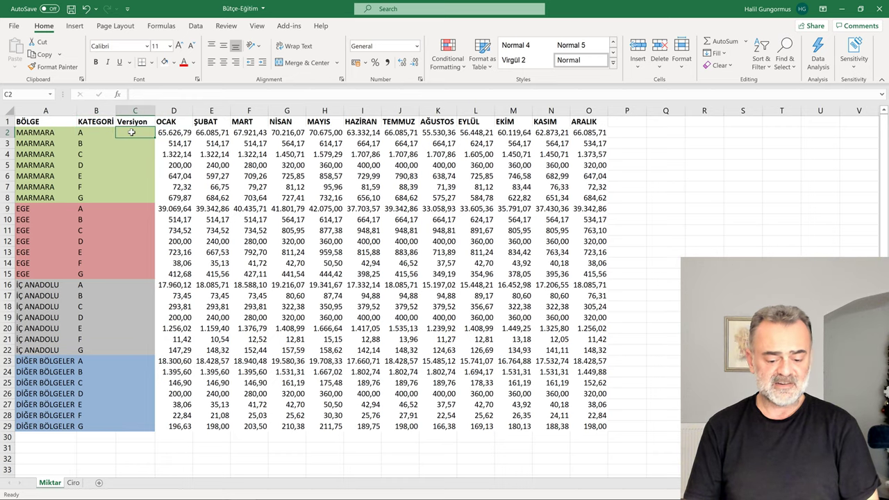
{"action": "type", "text": "Master"}
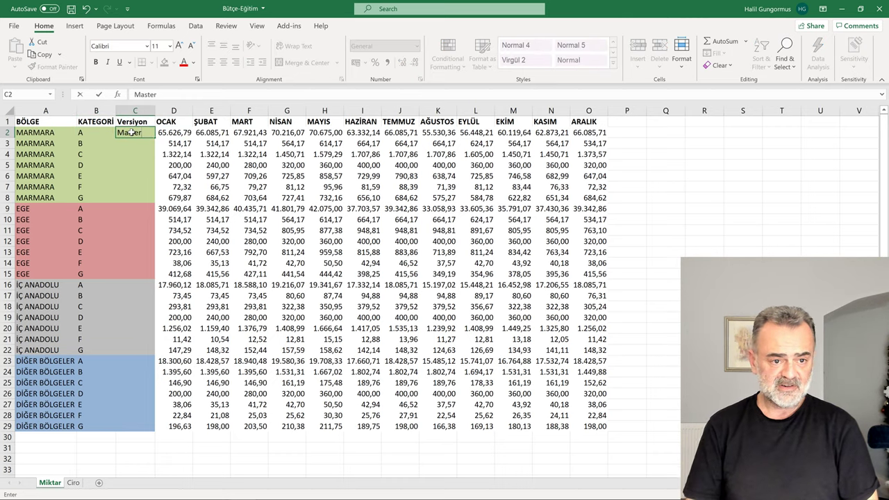
{"action": "key", "text": "Return"}
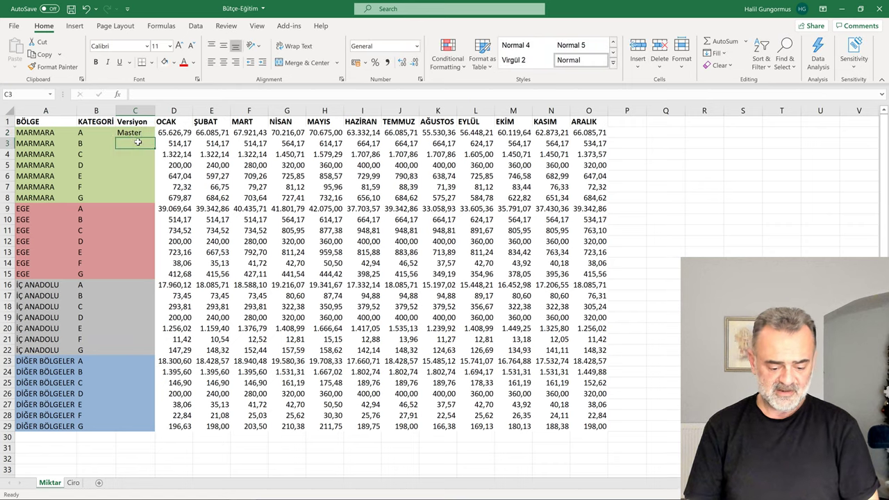
{"action": "type", "text": "Rei"}
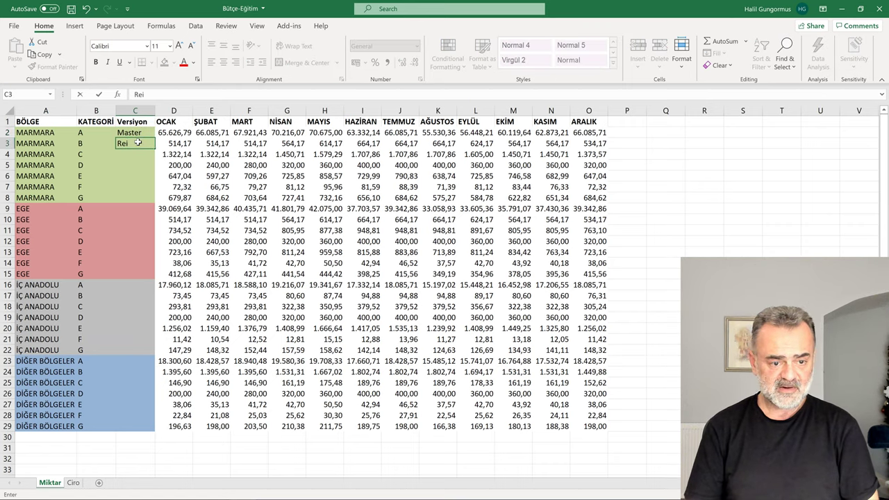
{"action": "key", "text": "BackSpace"}
{"action": "type", "text": "vize"}
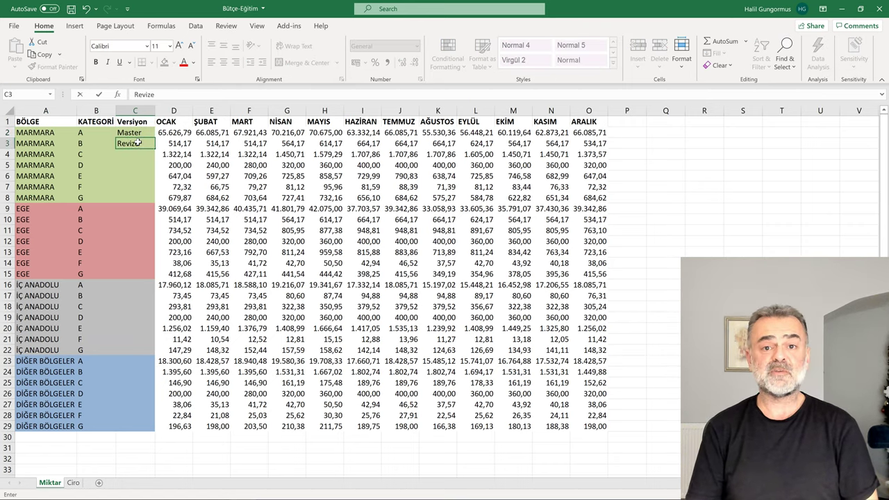
Delete the entire Versiyon column from the Miktar sheet
{"action": "left_click", "coordinate": [141, 112]}
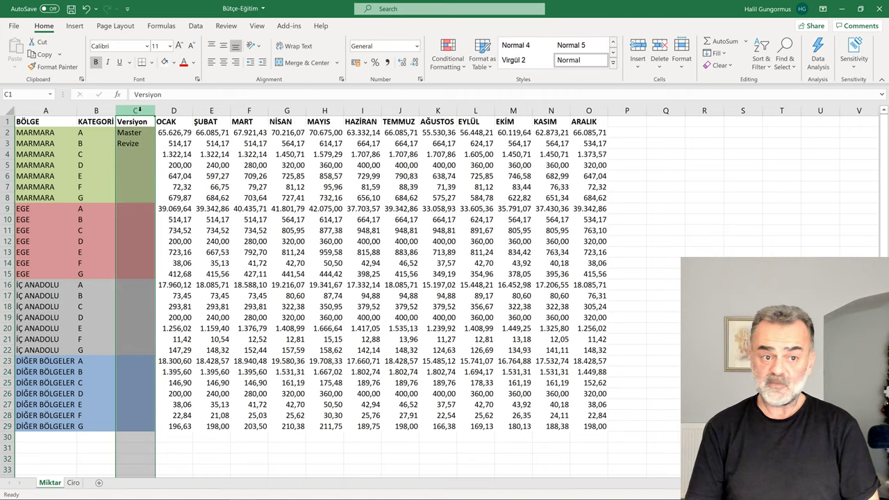
{"action": "right_click", "coordinate": [141, 112]}
{"action": "left_click", "coordinate": [169, 216]}
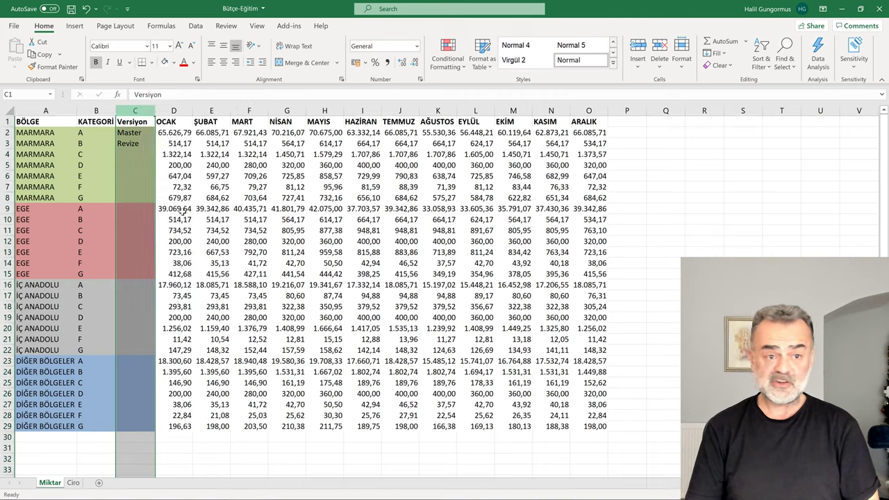
Review the BÖLGE and KATEGORİ columns together with the monthly quantities on the Miktar sheet
{"action": "left_click_drag", "start_coordinate": [96, 111], "coordinate": [66, 123]}
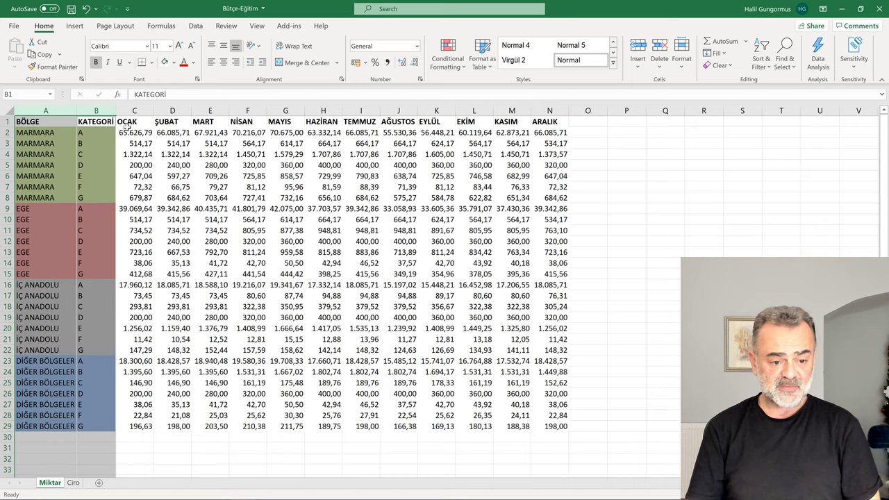
{"action": "left_click", "coordinate": [254, 284]}
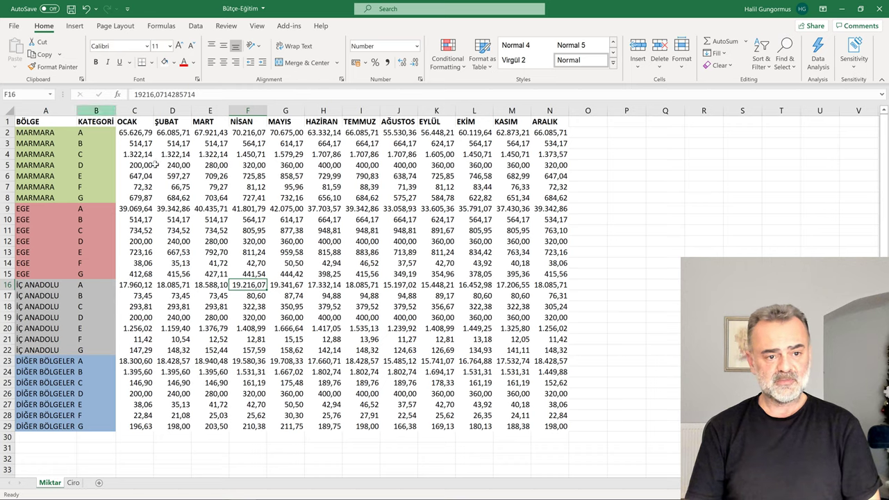
{"action": "left_click", "coordinate": [147, 162]}
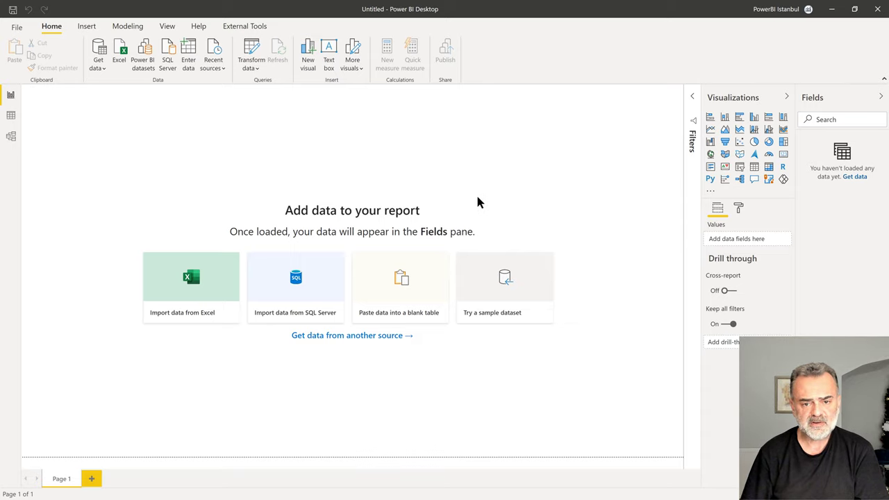
Switch to Power BI Desktop and start importing data from an Excel workbook
{"action": "left_click", "coordinate": [213, 277]}
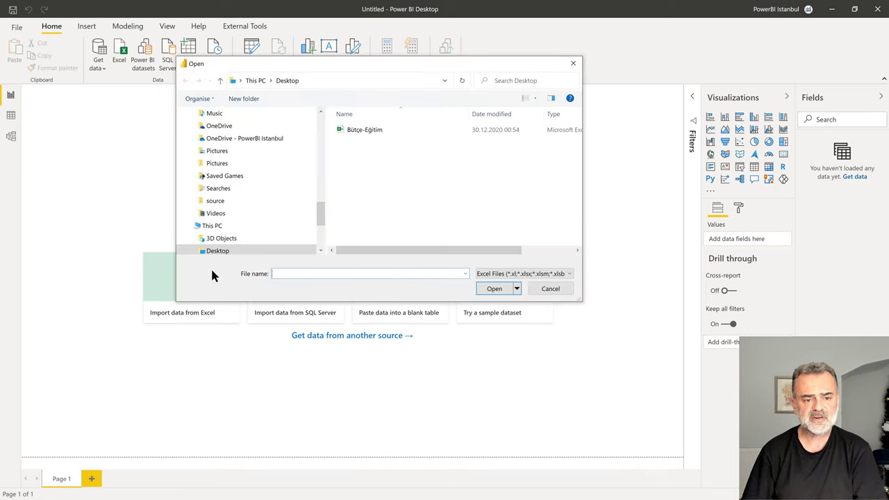